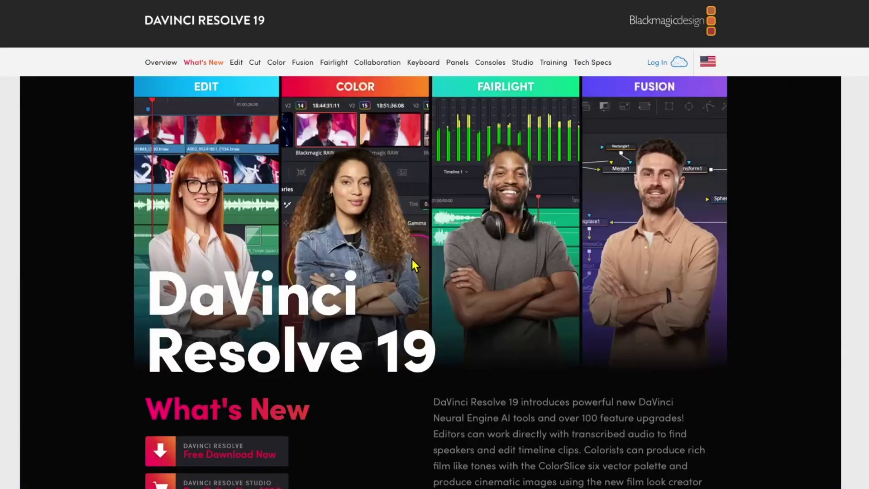
pyautogui.scroll(-10, 413, 264)
pyautogui.scroll(-10, 413, 263)
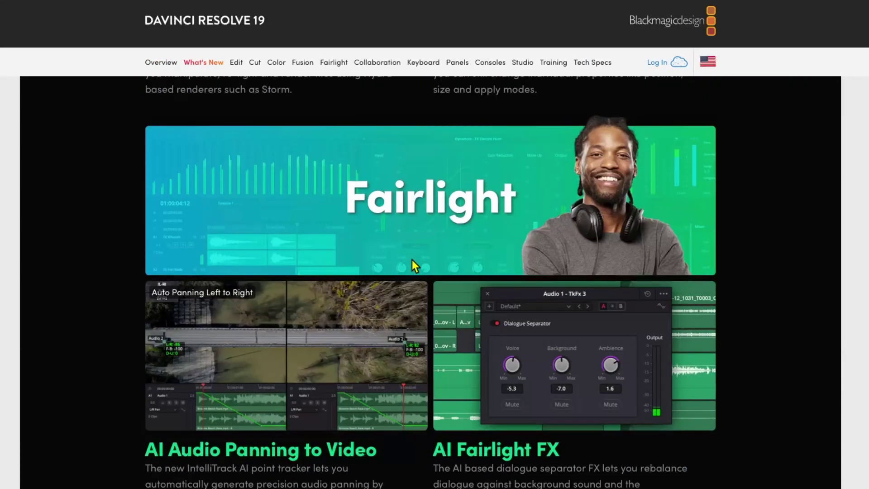
pyautogui.scroll(-3, 412, 261)
pyautogui.scroll(-8, 411, 260)
pyautogui.scroll(-2, 412, 260)
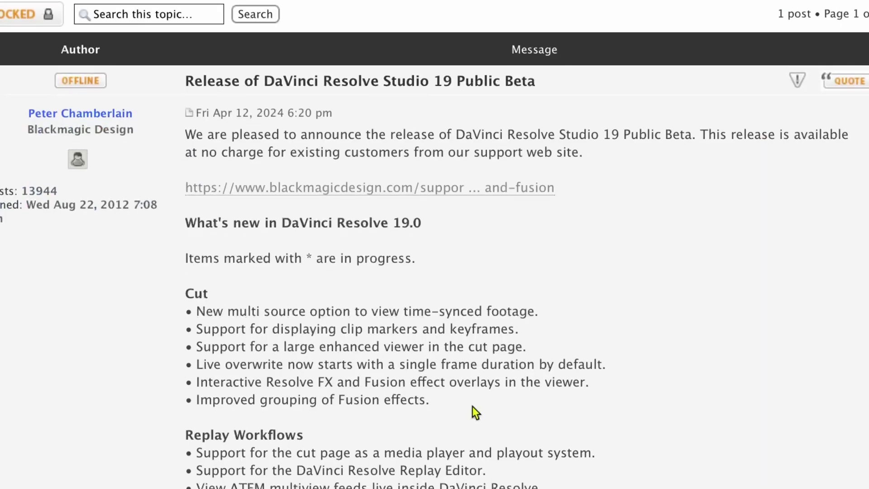
pyautogui.scroll(-2, 472, 406)
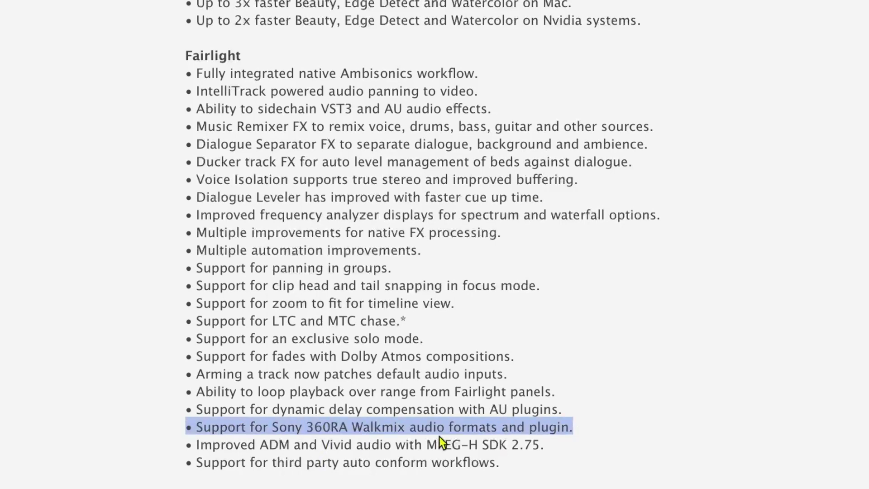
pyautogui.scroll(-3, 440, 436)
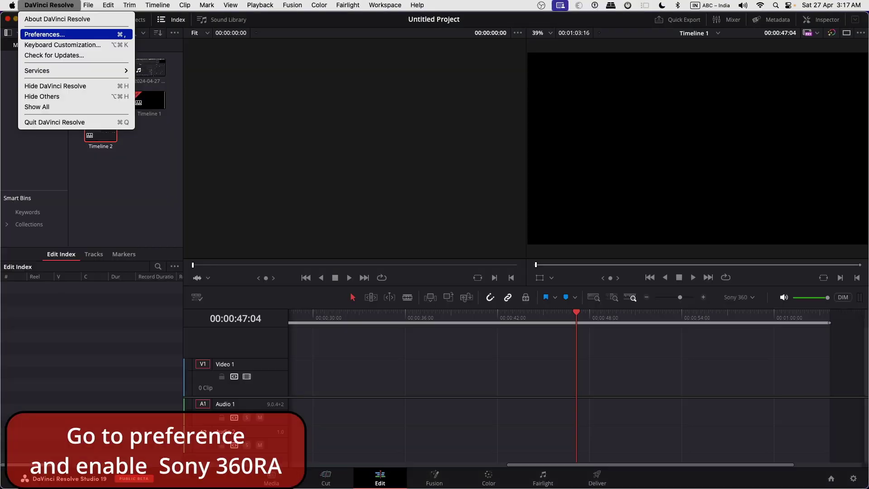
# - Enable Sony 360RA under Immersive Audio in the Video and Audio I/O preferences
pyautogui.click(44, 34)
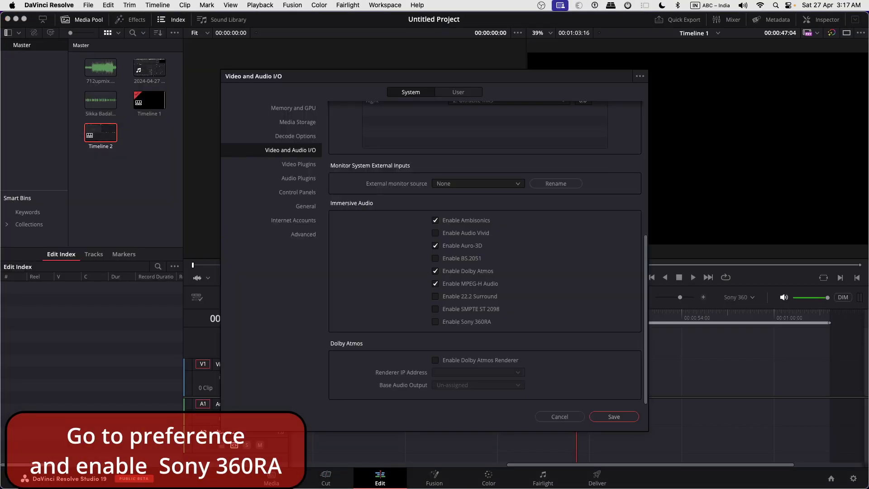
pyautogui.click(435, 321)
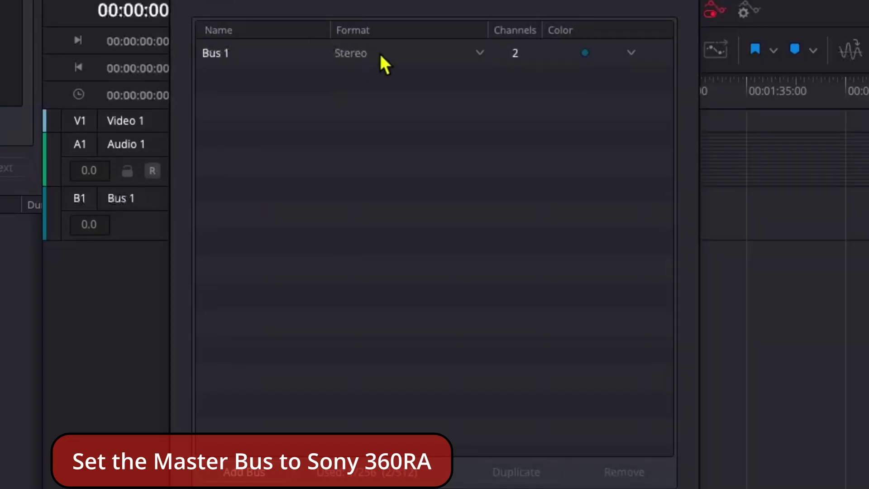
# - Set Bus 1 to Sony 360RA (9.0.4+2B) with 15 channels, then show the Media Pool
pyautogui.click(380, 54)
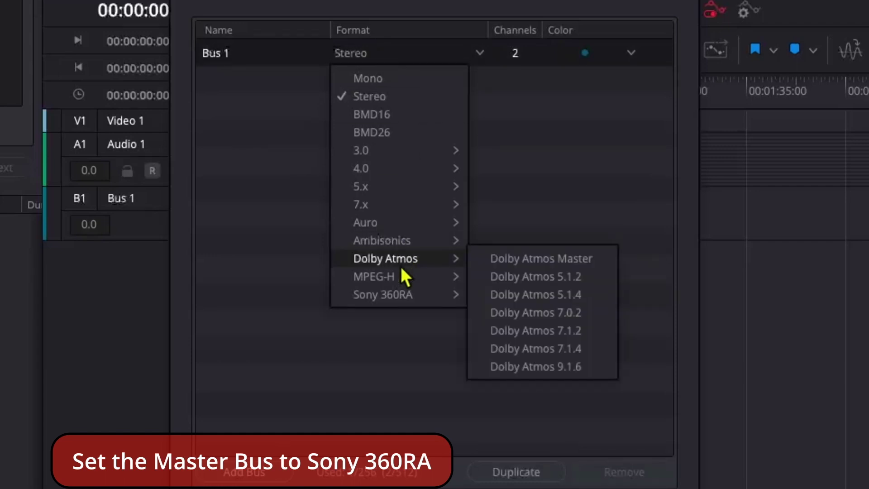
pyautogui.moveTo(383, 294)
pyautogui.click(546, 366)
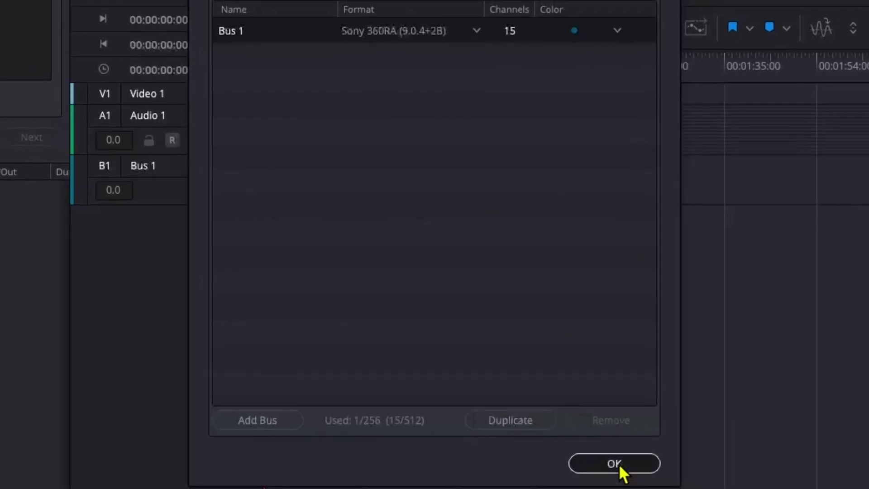
pyautogui.click(614, 464)
pyautogui.click(76, 24)
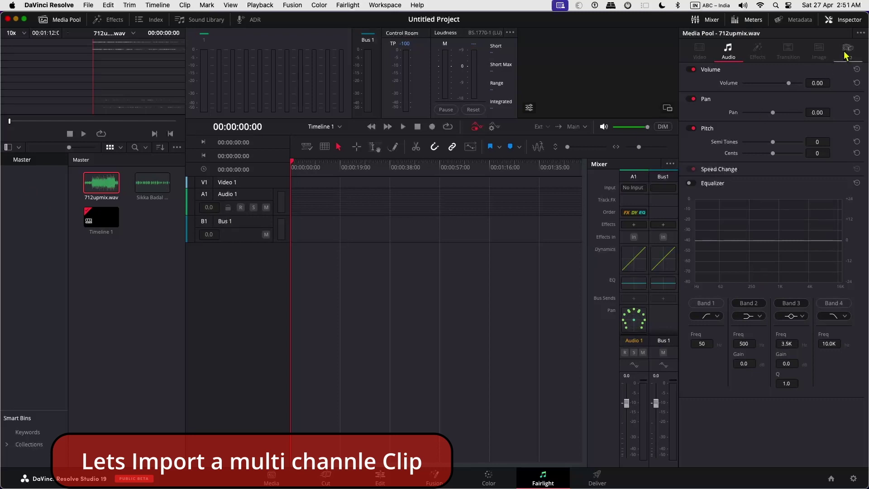
# - Make 712upmix.wav 10 ch. adaptive, place it on Audio 1, and open its 3D panner
pyautogui.click(846, 50)
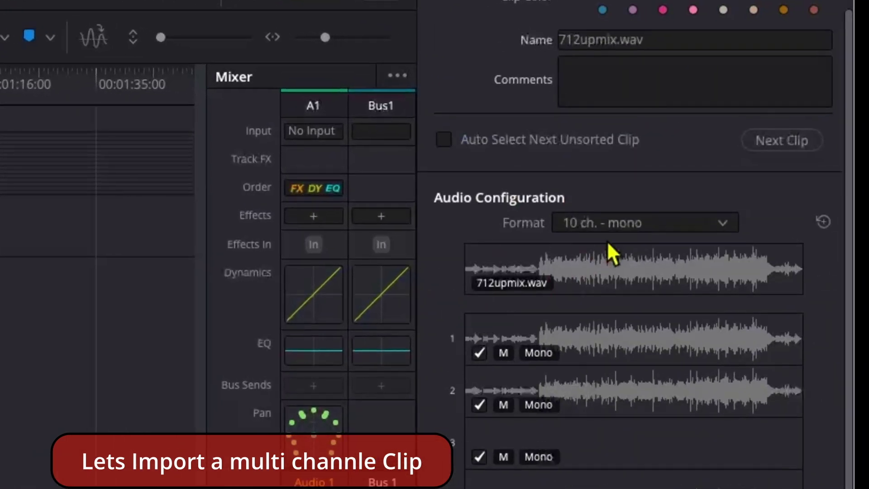
pyautogui.click(626, 223)
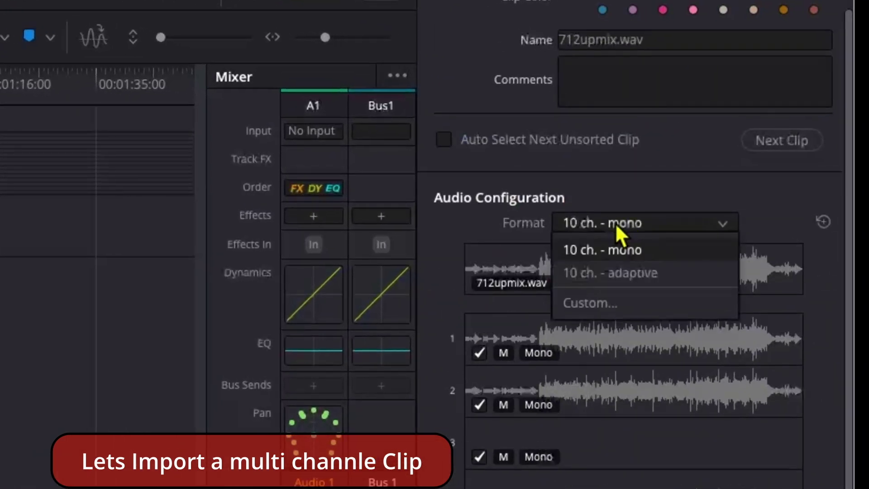
pyautogui.click(668, 273)
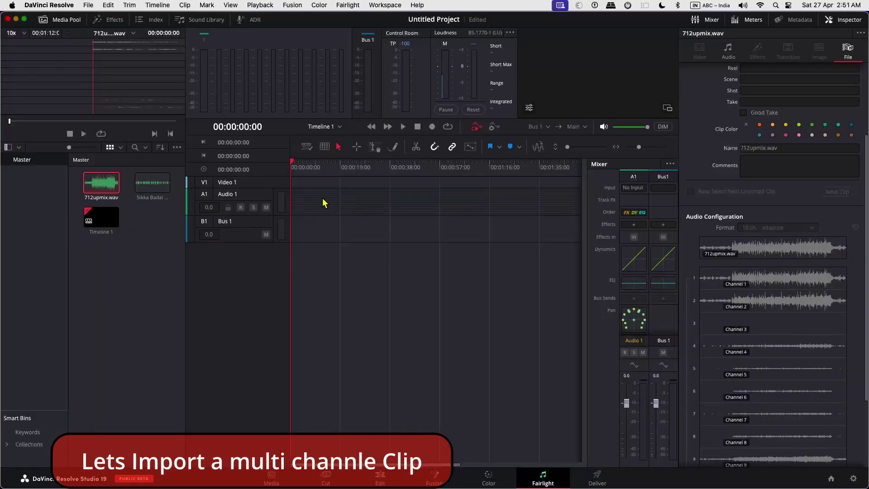
pyautogui.moveTo(101, 184); pyautogui.dragTo(324, 202)
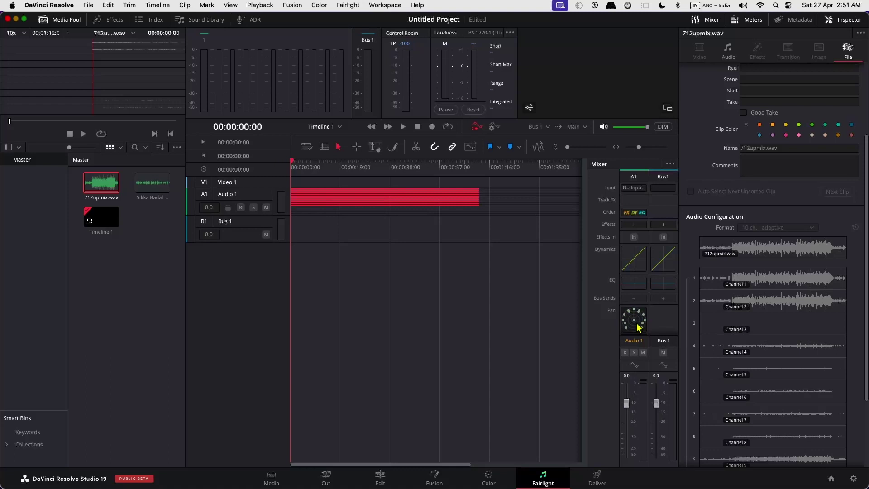
pyautogui.doubleClick(635, 319)
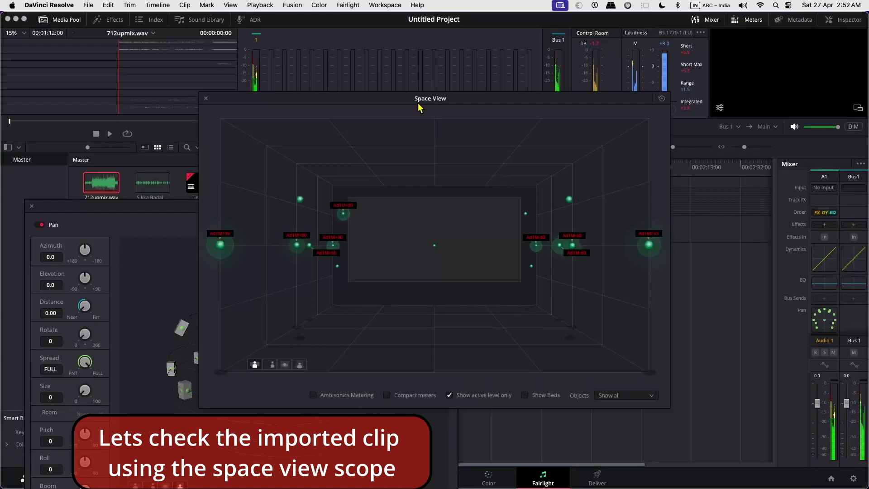
# - Arrange the Space View and Audio 1 panner windows, then add Sikka Badal Gaya.wav to Audio 2
pyautogui.moveTo(419, 106); pyautogui.dragTo(668, 183)
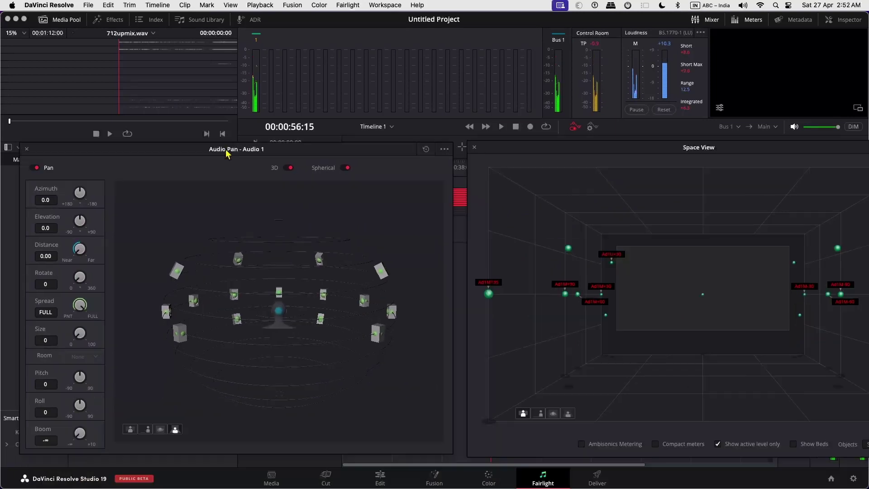
pyautogui.moveTo(224, 145); pyautogui.dragTo(594, 178)
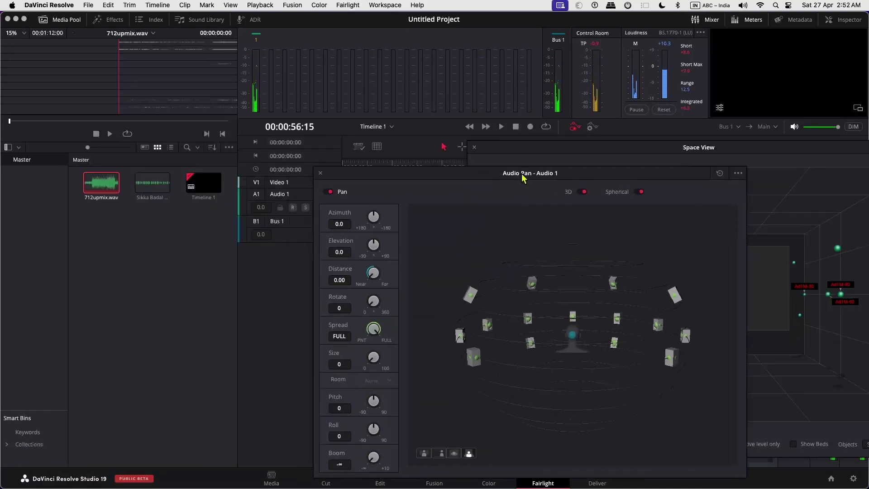
pyautogui.moveTo(152, 184); pyautogui.dragTo(347, 234)
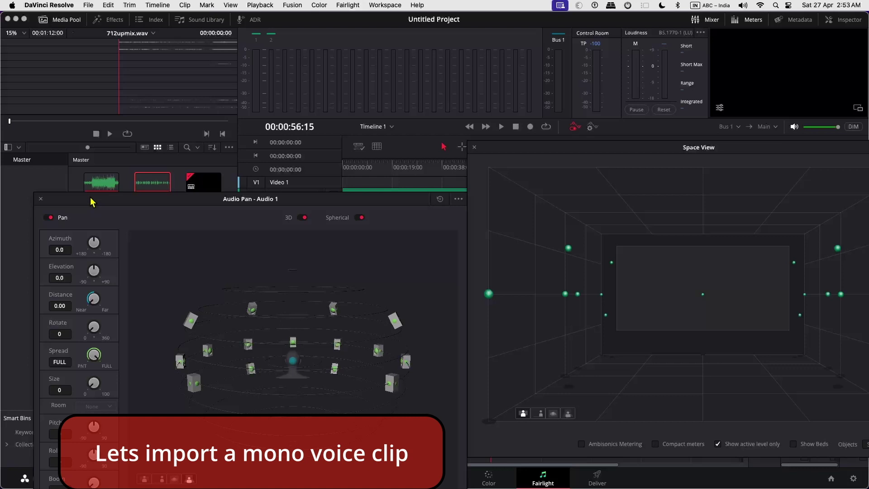
# - During playback, pan the Audio 2 voice toward the rear right and show the automation toolbar
pyautogui.moveTo(445, 178); pyautogui.dragTo(51, 164)
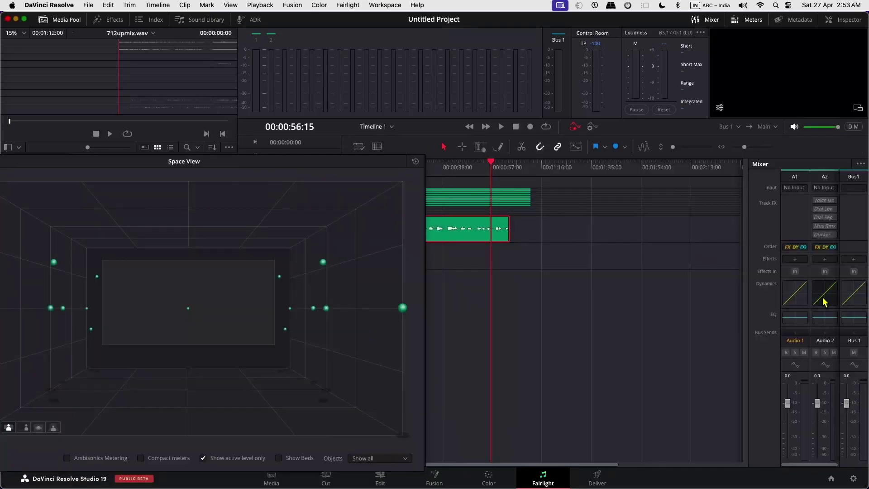
pyautogui.doubleClick(825, 269)
pyautogui.moveTo(164, 163); pyautogui.dragTo(596, 170)
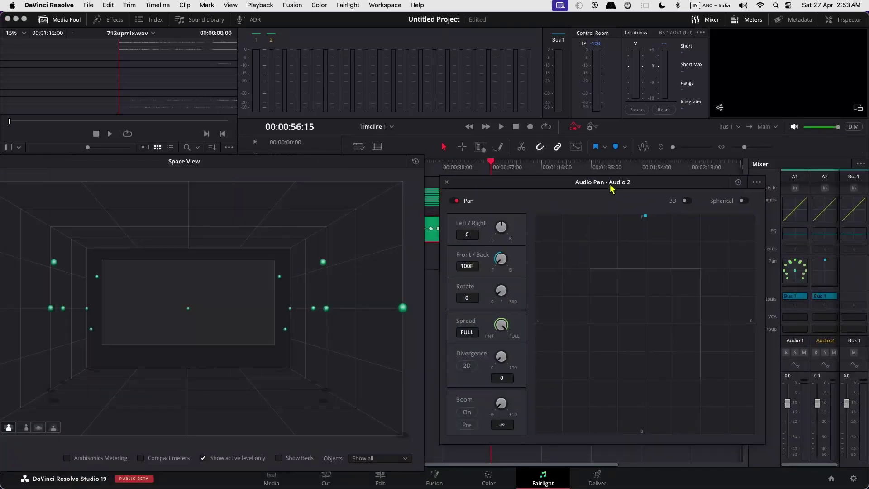
pyautogui.press('space')
pyautogui.moveTo(630, 199); pyautogui.dragTo(657, 346)
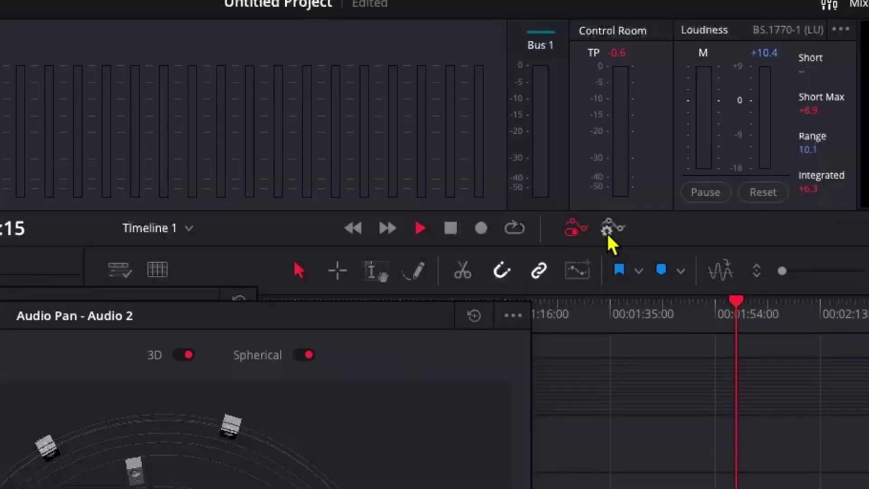
pyautogui.click(607, 229)
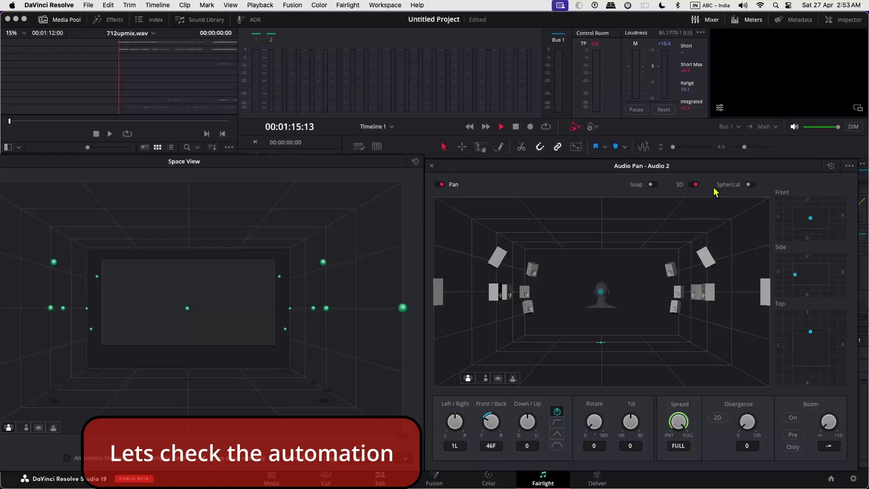
# - Position the Audio 2 voice at 23L, 18F, 4D using the top-down panner view
pyautogui.moveTo(603, 286); pyautogui.dragTo(615, 286)
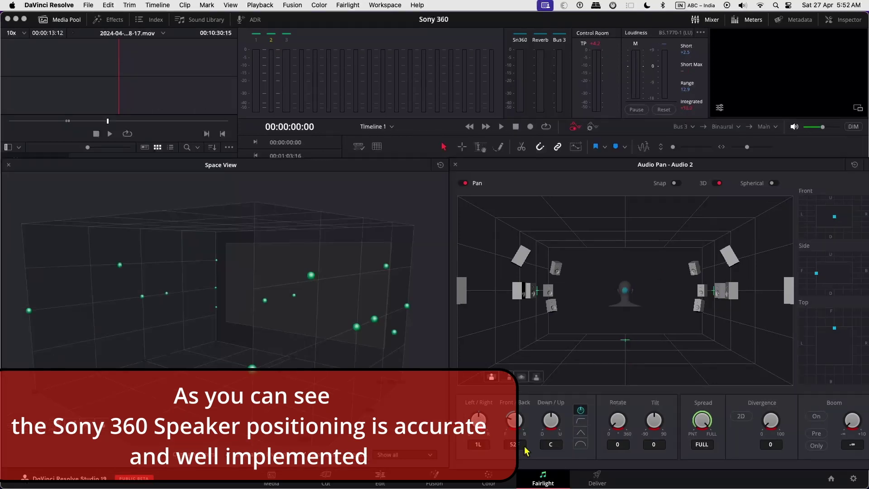
pyautogui.click(835, 331)
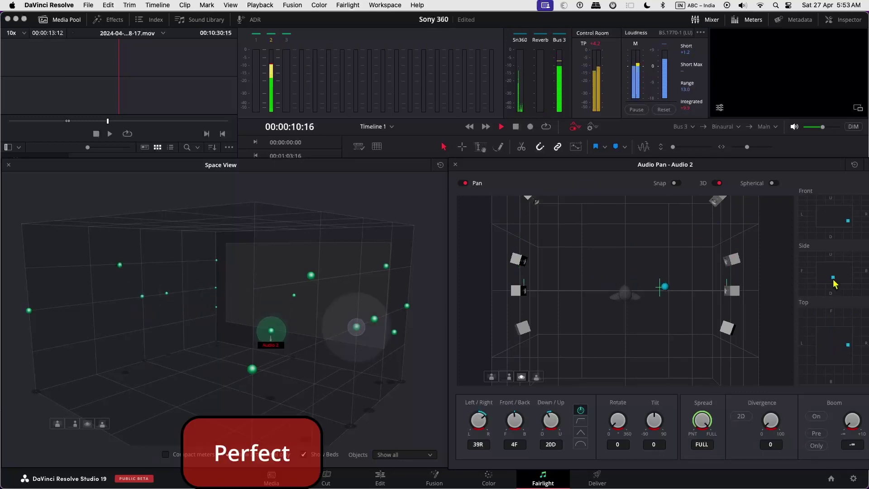
pyautogui.moveTo(833, 281)
pyautogui.mouseDown()
pyautogui.moveTo(827, 221)
pyautogui.moveTo(835, 358)
pyautogui.mouseUp()
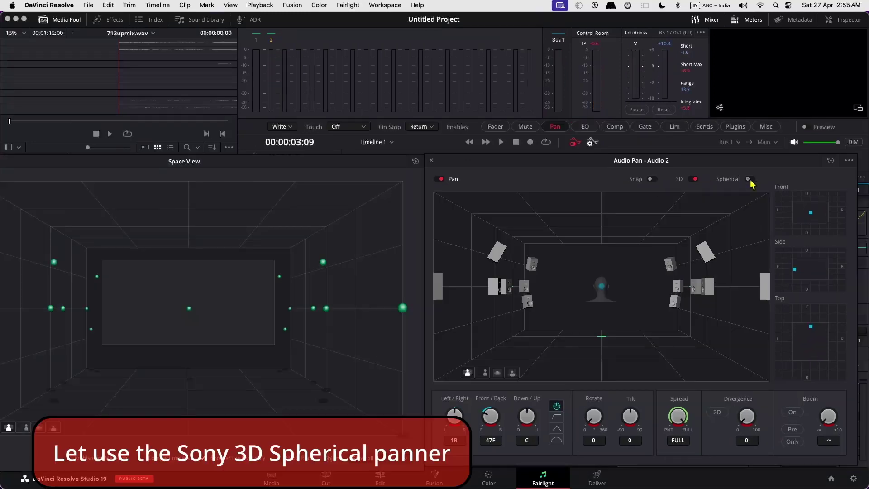
# - With the spherical panner during playback, sweep the voice to azimuth 97.8 and distance 0.69
pyautogui.click(748, 178)
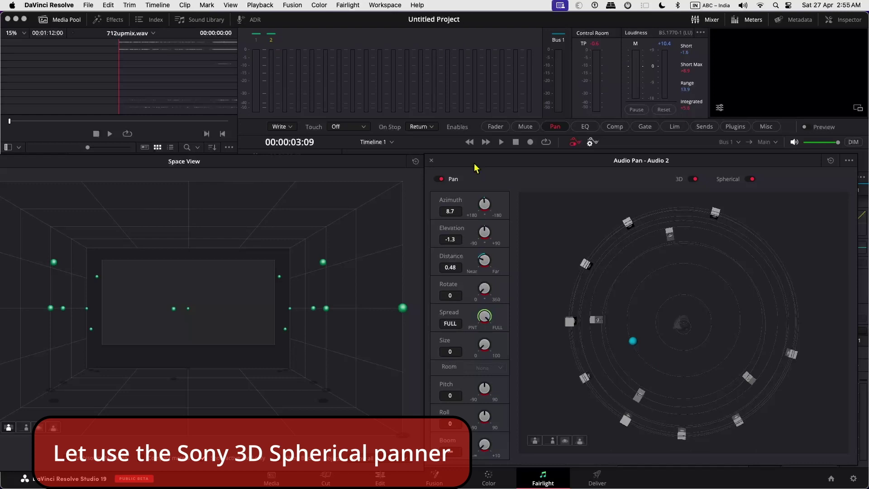
pyautogui.press('space')
pyautogui.moveTo(485, 207)
pyautogui.mouseDown()
pyautogui.moveTo(502, 226)
pyautogui.moveTo(485, 204)
pyautogui.mouseUp()
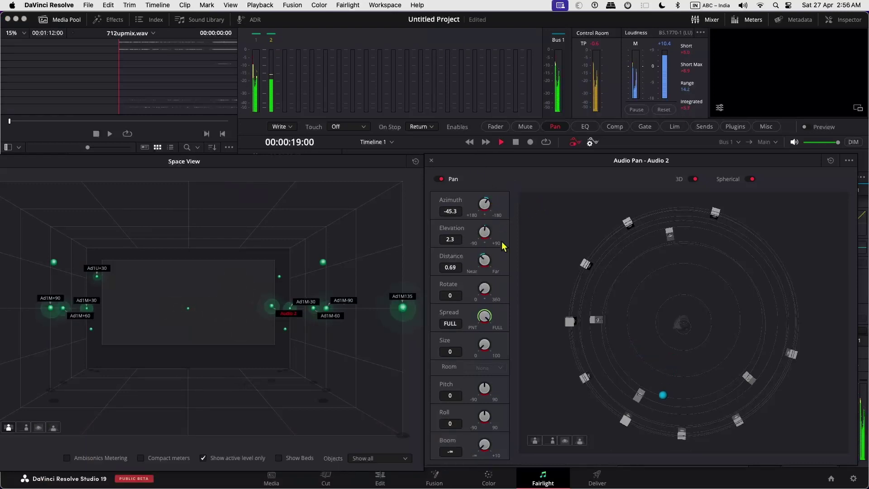
pyautogui.moveTo(484, 260); pyautogui.dragTo(485, 325)
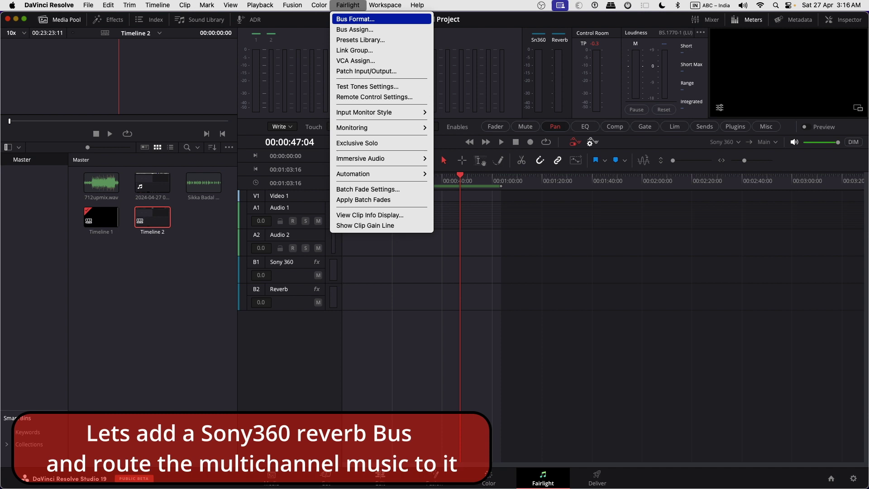
# - Add a second bus named Reverb, formatted Sony 360RA 9.0.4+2B with 15 channels
pyautogui.click(353, 19)
pyautogui.click(333, 363)
pyautogui.write('Reverb')
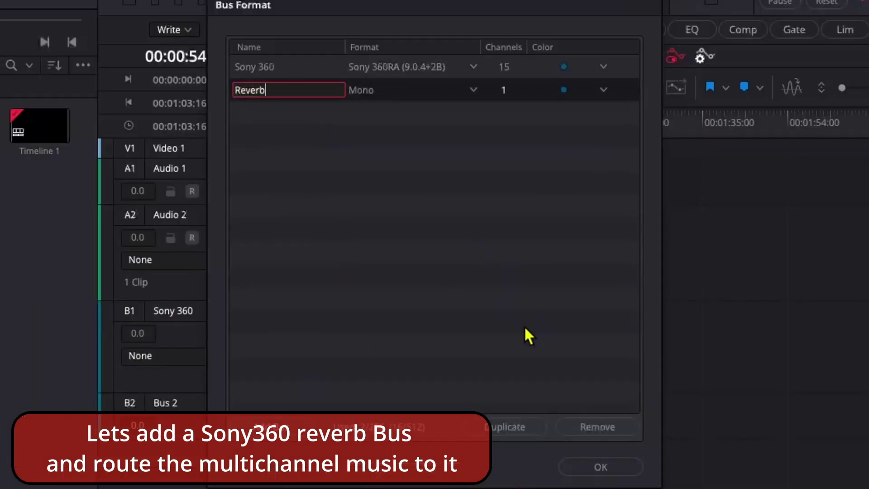
pyautogui.press('Return')
pyautogui.click(385, 92)
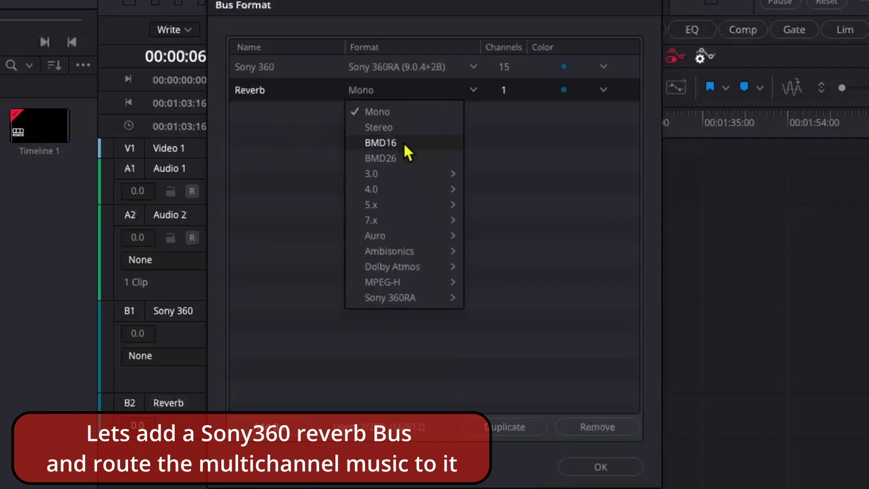
pyautogui.moveTo(391, 297)
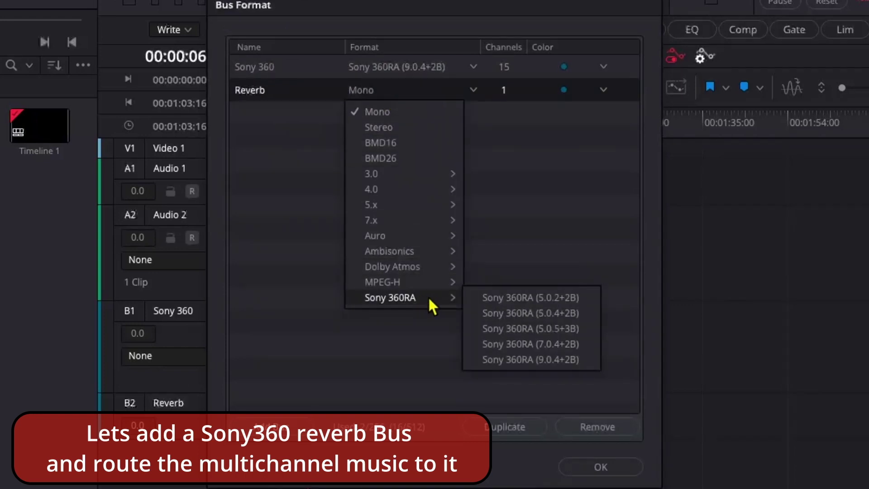
pyautogui.click(547, 359)
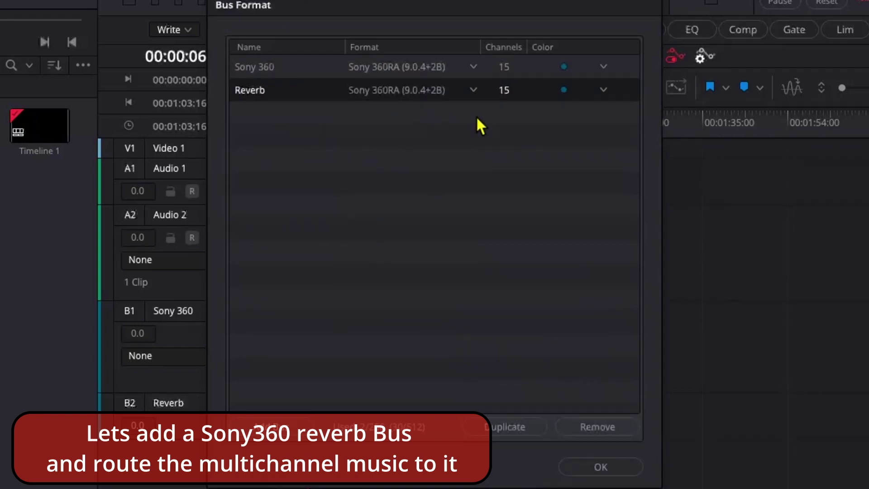
# - Apply the bus setup and send Audio 1 to the Reverb bus at -6.0
pyautogui.click(601, 466)
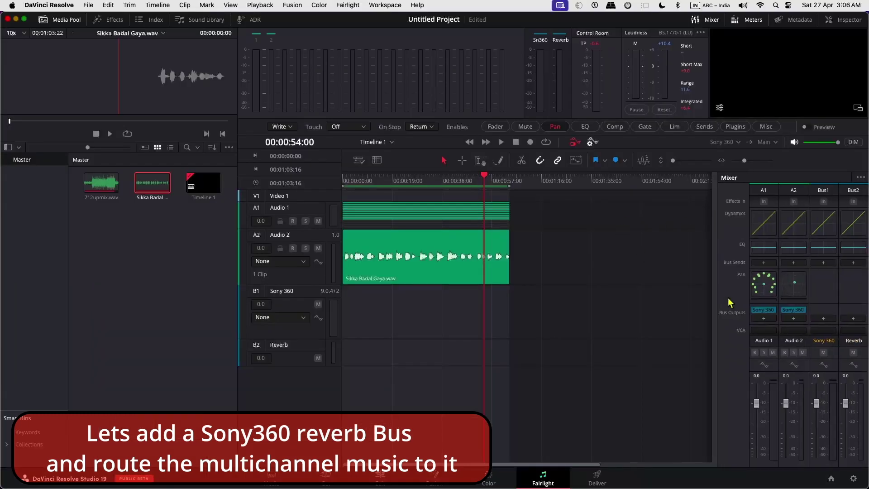
pyautogui.click(763, 262)
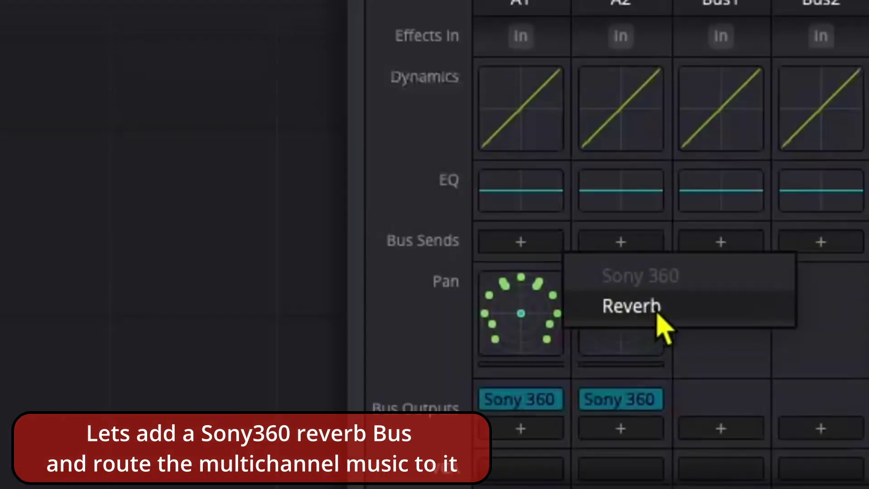
pyautogui.click(796, 286)
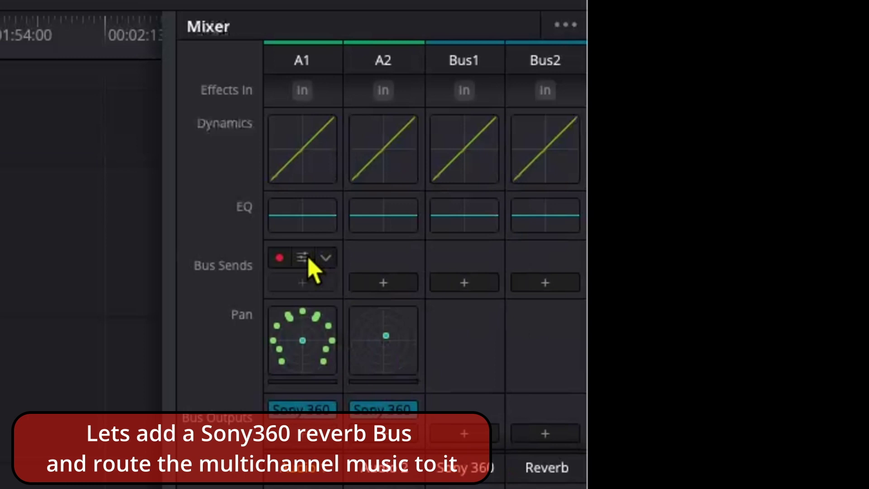
pyautogui.click(307, 259)
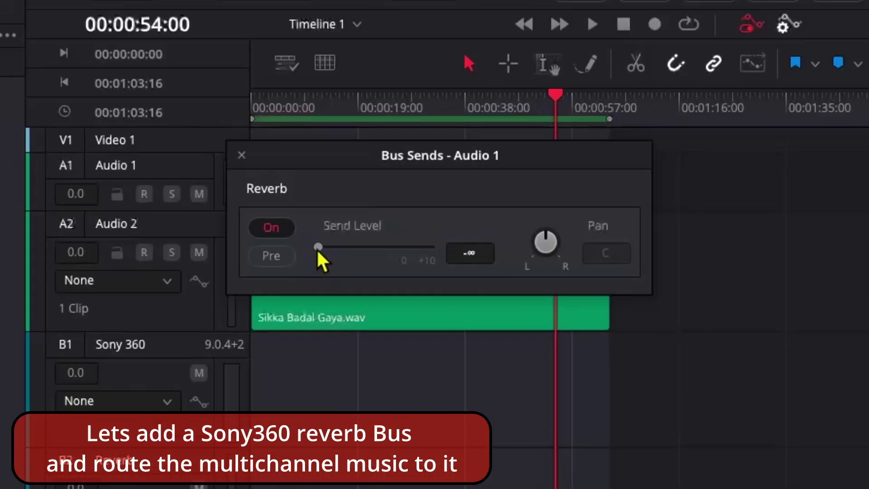
pyautogui.moveTo(374, 246); pyautogui.dragTo(403, 246)
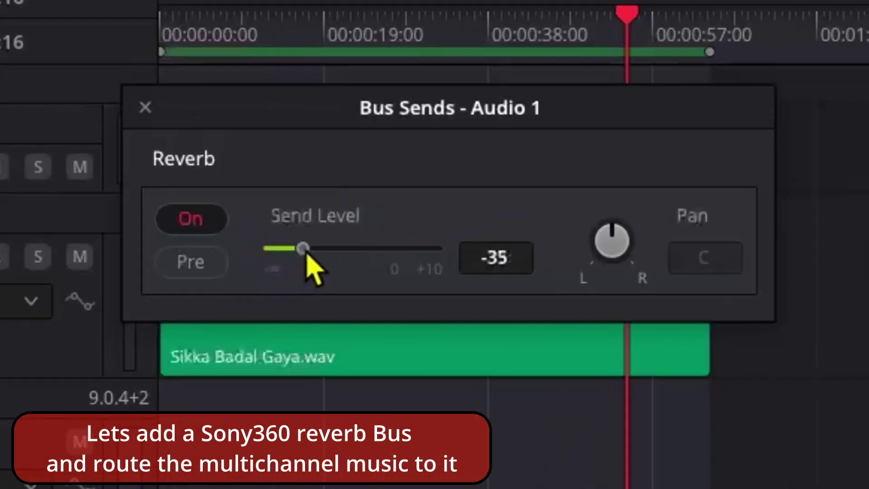
pyautogui.click(146, 107)
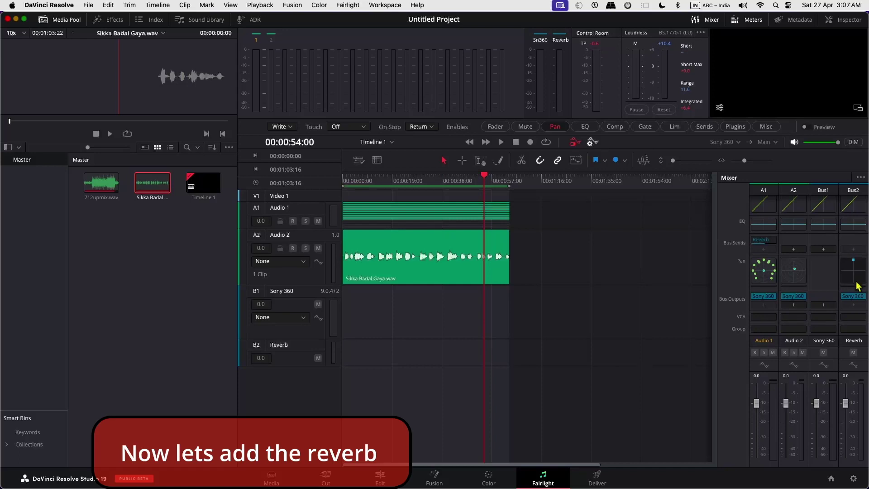
pyautogui.scroll(5, 857, 287)
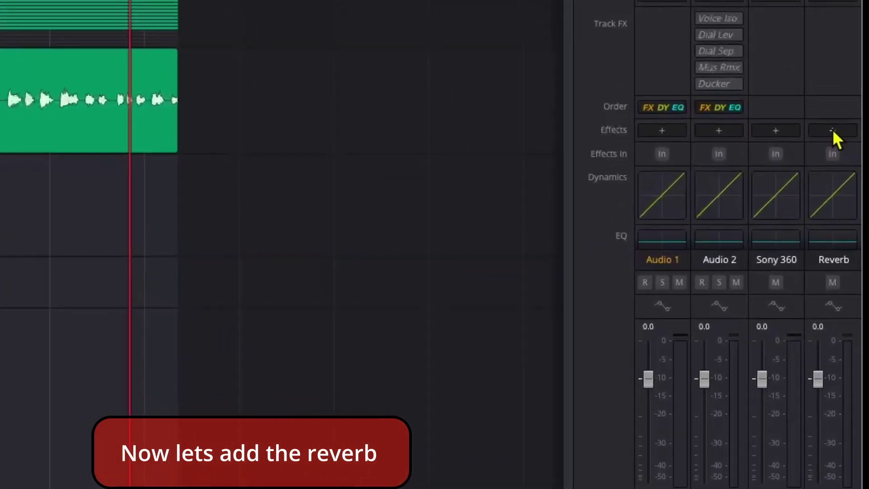
# - Insert the Fairlight FX Reverb effect on the Bus2 strip and move its settings window aside
pyautogui.click(853, 272)
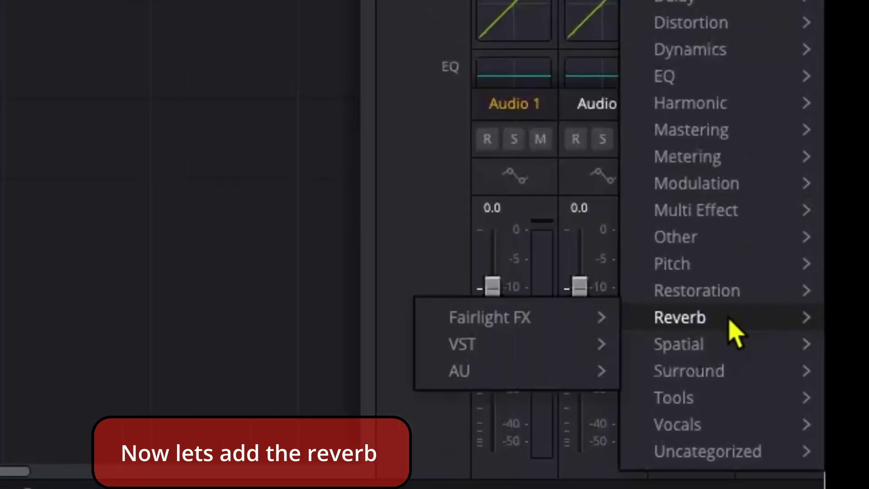
pyautogui.moveTo(679, 318)
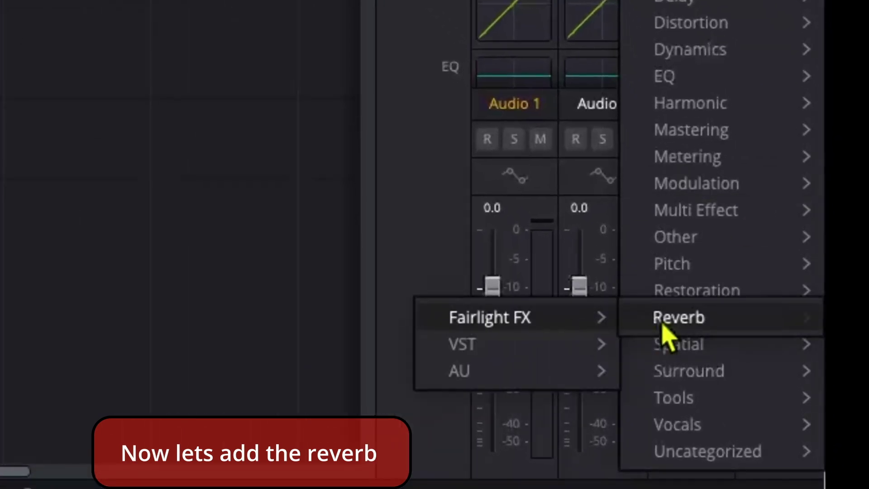
pyautogui.click(664, 320)
pyautogui.moveTo(357, 89); pyautogui.dragTo(305, 96)
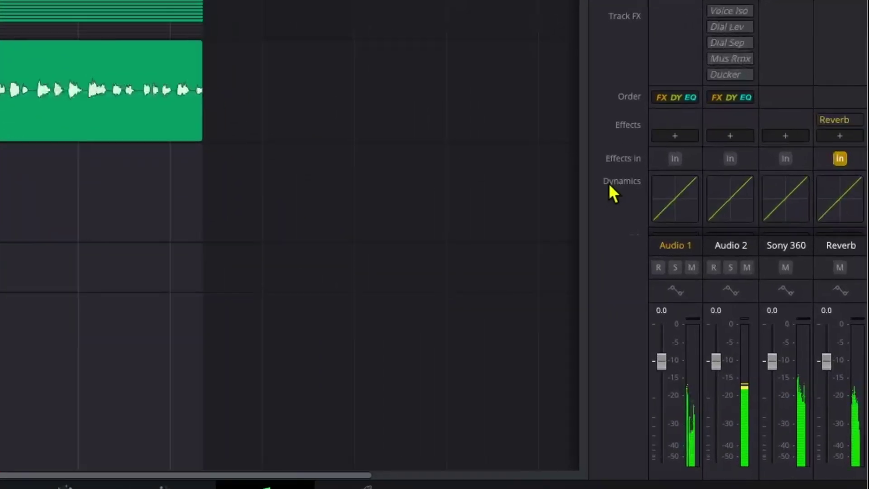
pyautogui.scroll(-3, 774, 102)
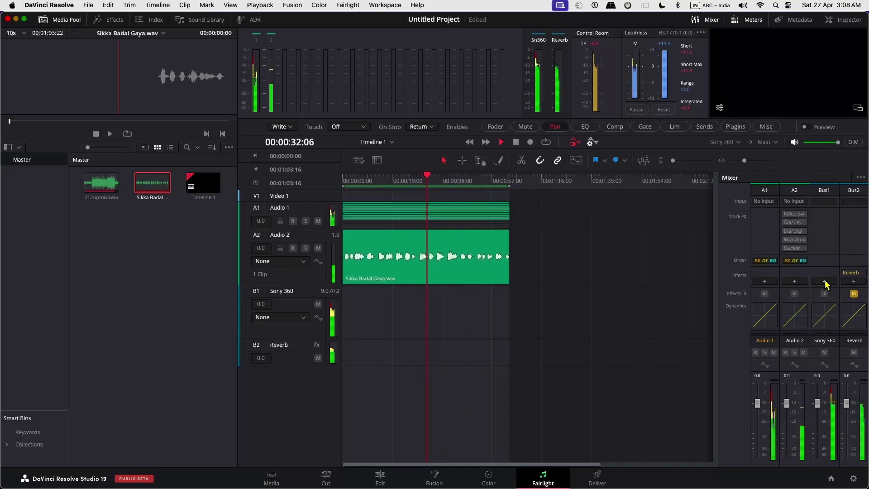
# - Insert a Limiter on the Sony 360 bus and lower its ceiling to -3.9
pyautogui.click(825, 275)
pyautogui.moveTo(645, 161)
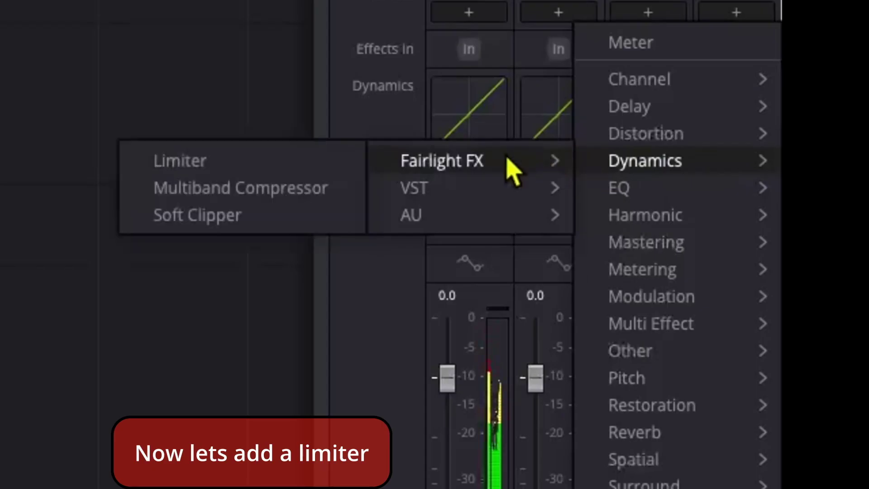
pyautogui.click(197, 164)
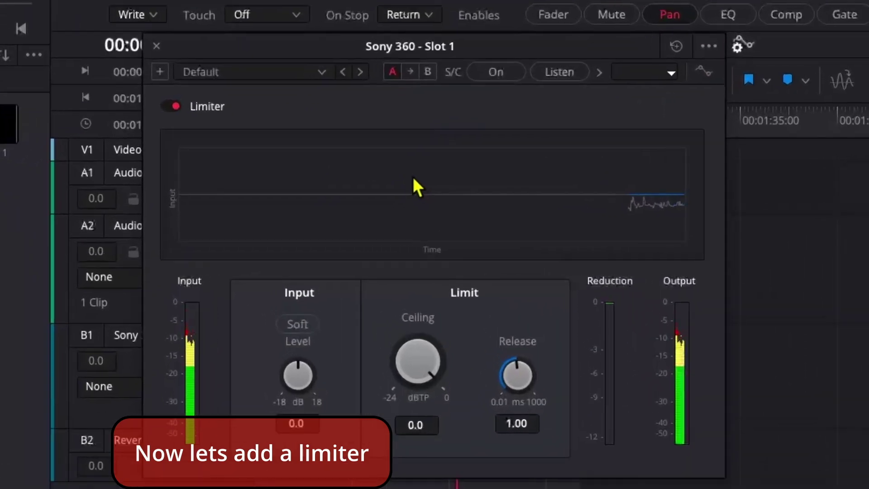
pyautogui.moveTo(412, 357)
pyautogui.mouseDown()
pyautogui.moveTo(352, 422)
pyautogui.moveTo(296, 457)
pyautogui.moveTo(152, 113)
pyautogui.mouseUp()
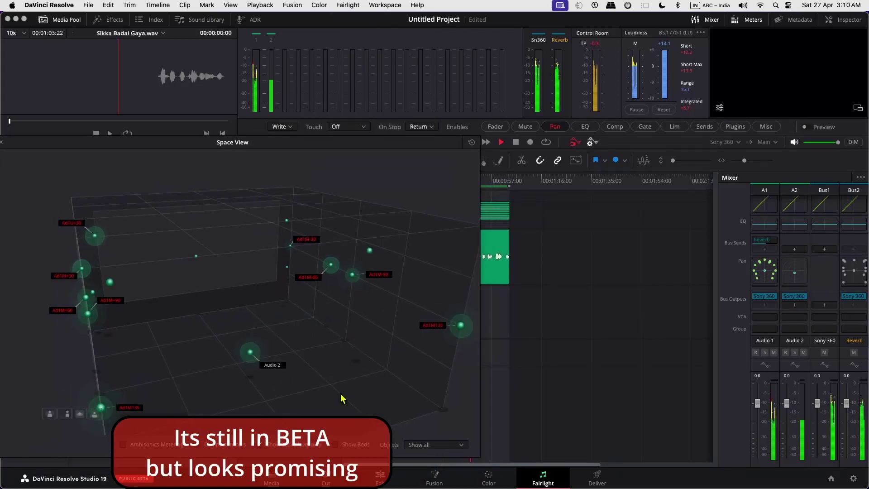
pyautogui.moveTo(303, 244); pyautogui.dragTo(380, 258)
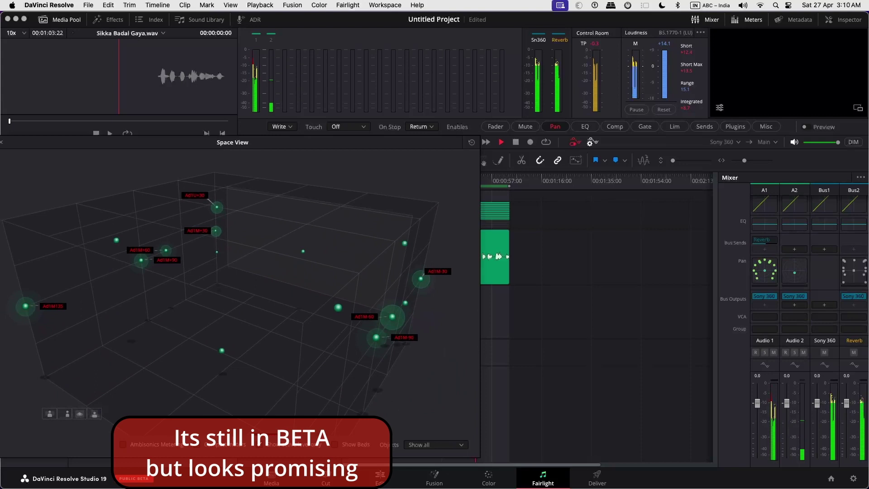
pyautogui.moveTo(292, 305); pyautogui.dragTo(133, 456)
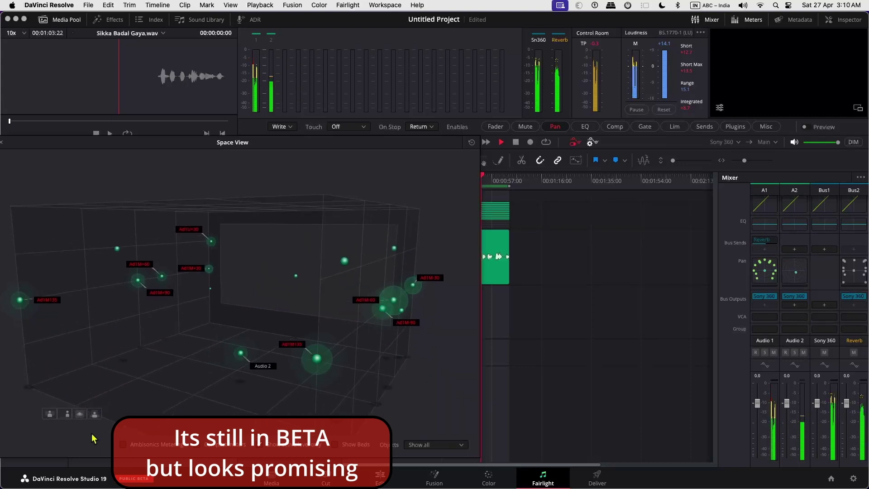
pyautogui.click(81, 414)
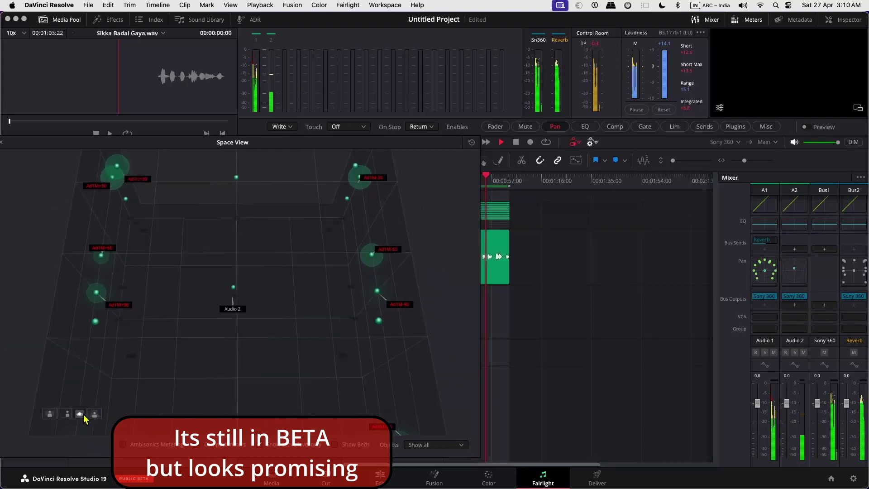
# - Reset Space View to perspective and reopen Audio 1's Reverb send settings, confirming -6.0
pyautogui.click(94, 414)
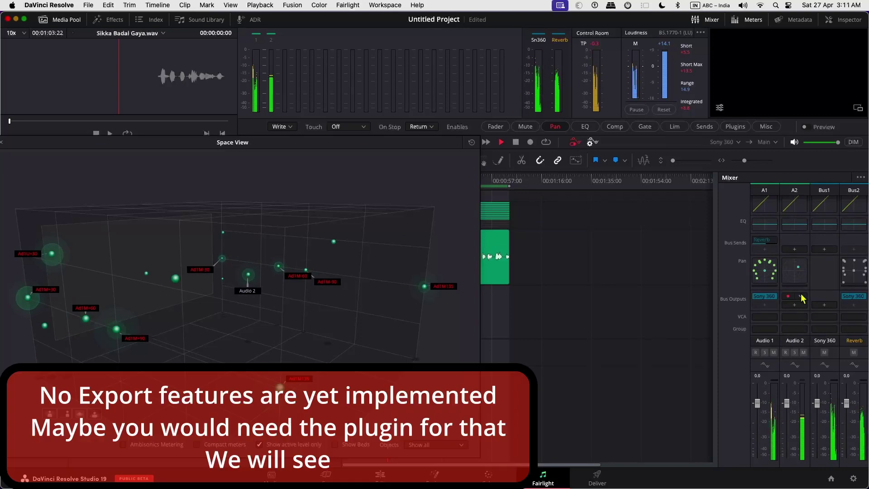
pyautogui.scroll(3, 806, 306)
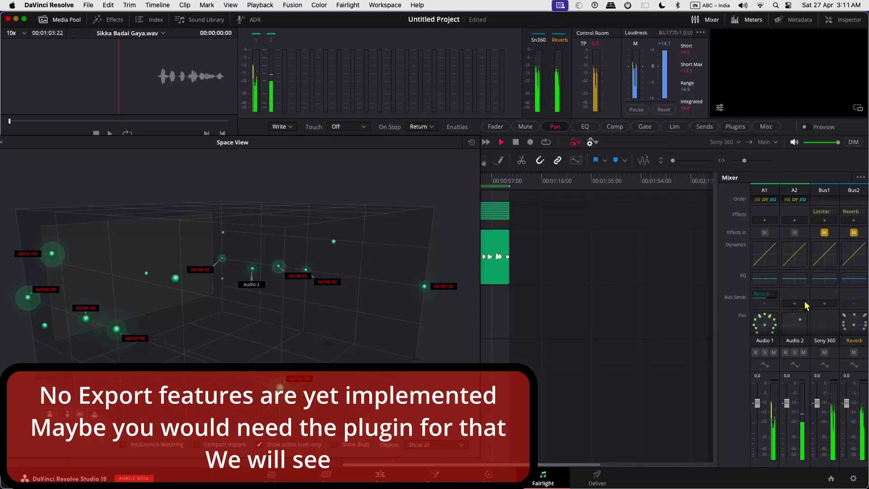
pyautogui.doubleClick(766, 296)
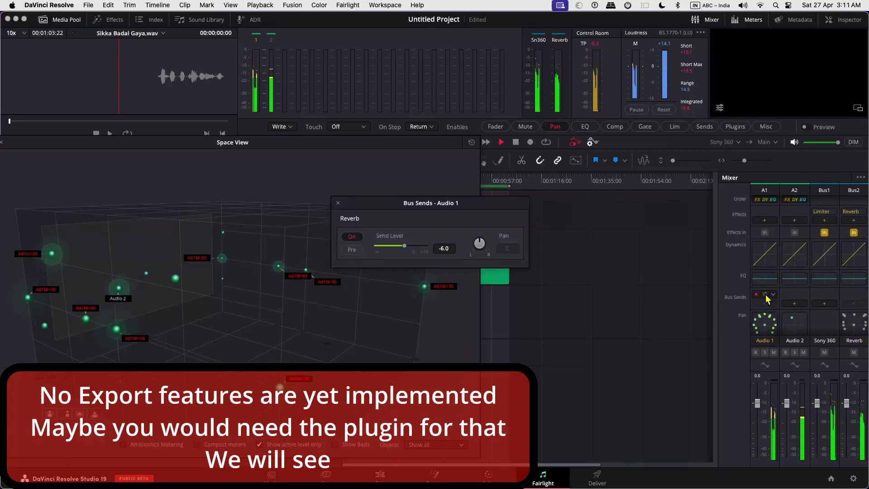